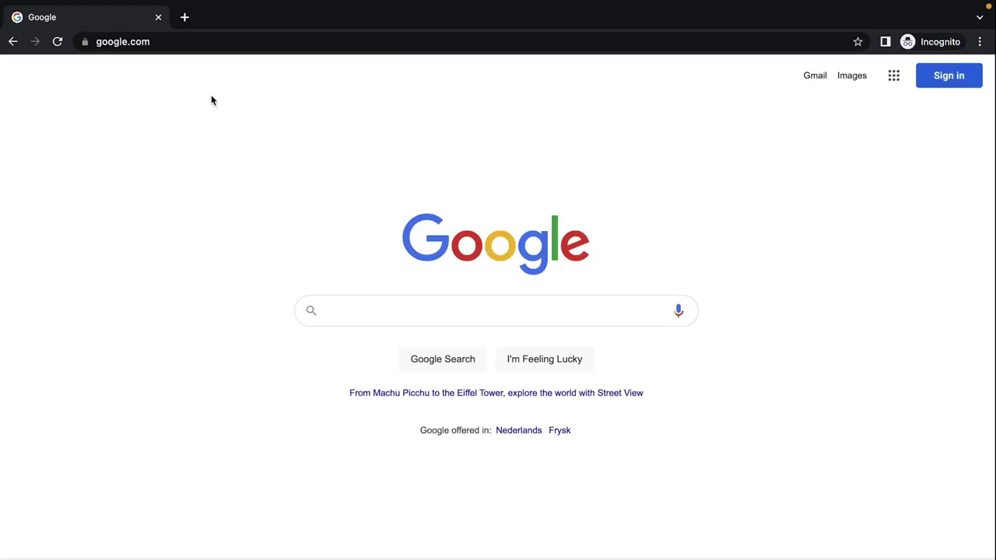
Step: Go to veed.new in Chrome to start a new VEED recording
text(veed.new)
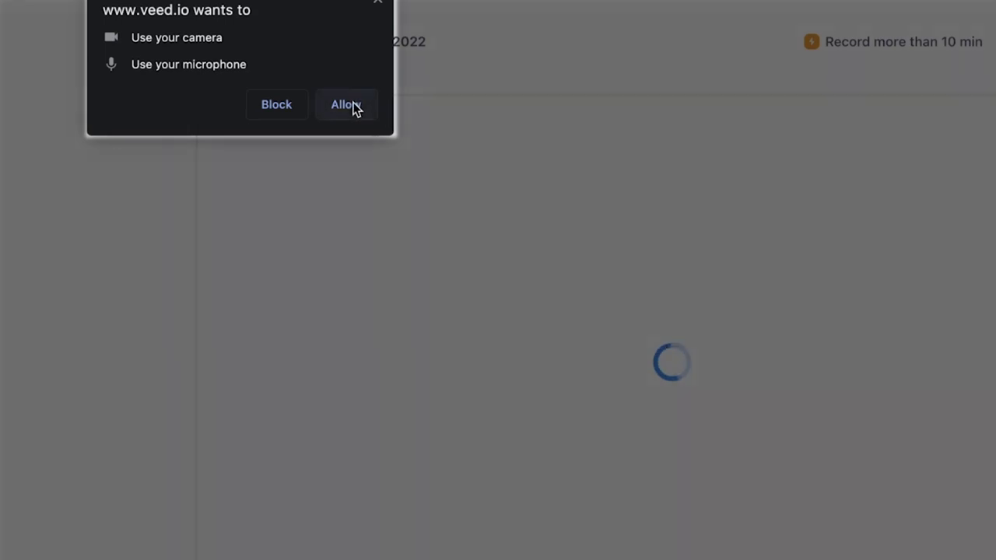
Step: Allow VEED to use the camera and microphone
click(354, 106)
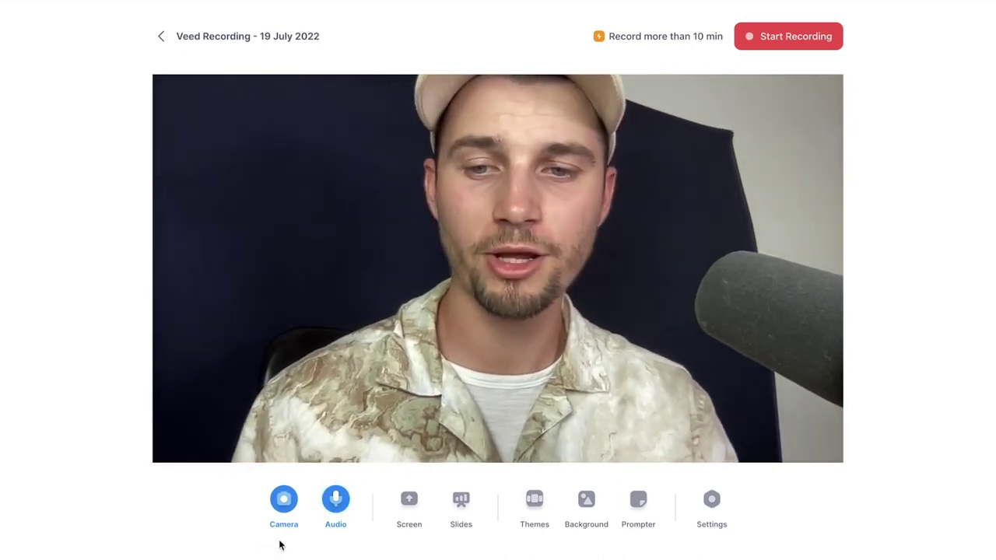
Step: Switch the webcam feed off and back on so the live camera preview shows
click(285, 507)
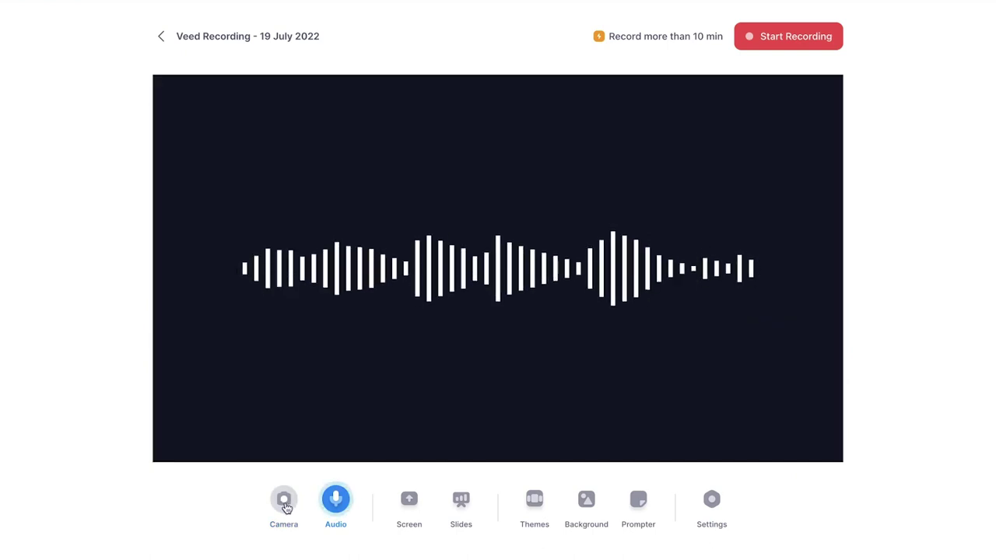
click(284, 508)
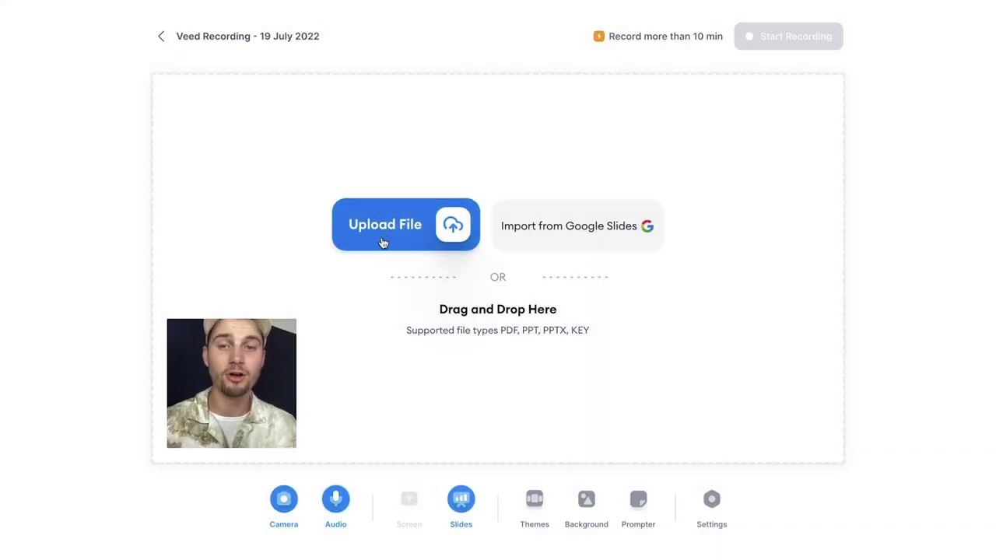
click(383, 243)
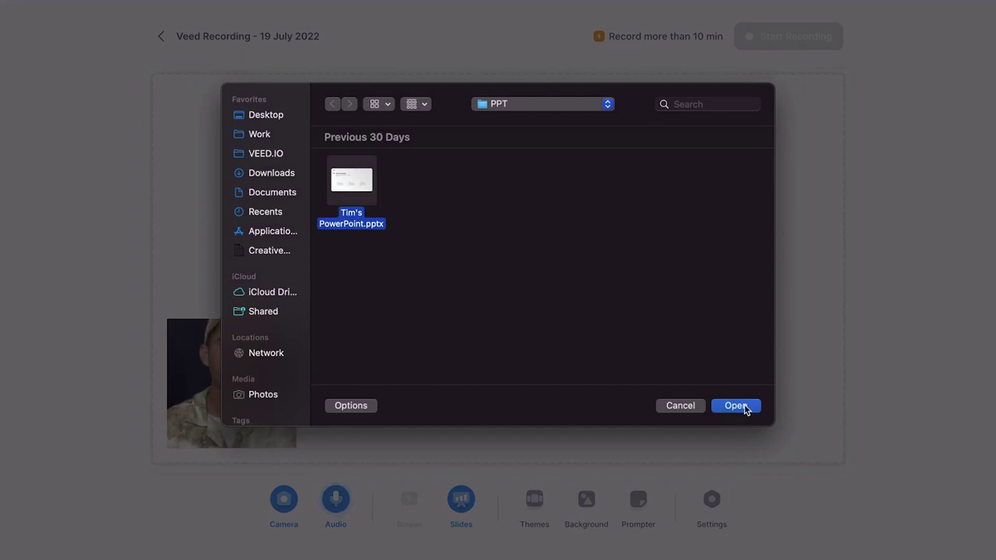
click(735, 406)
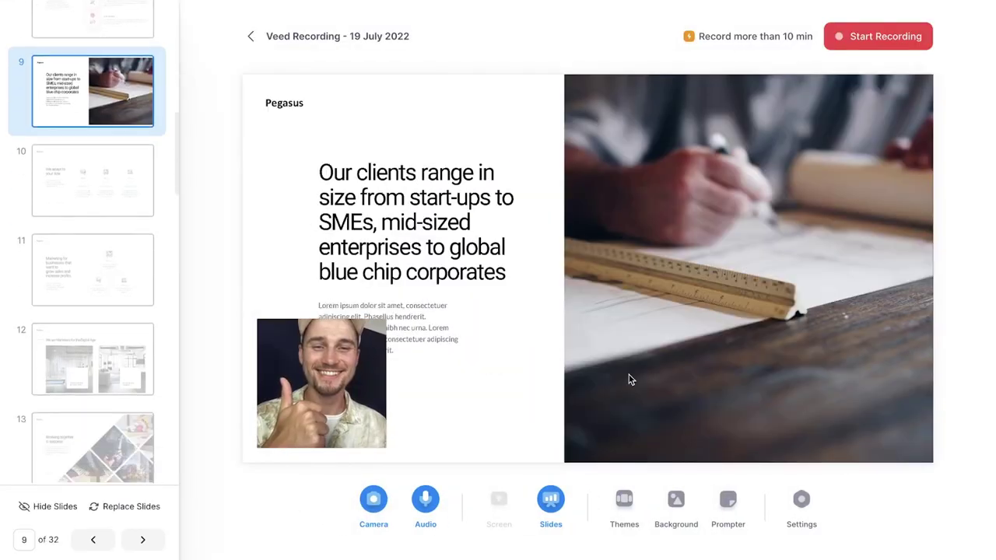
key(Right)
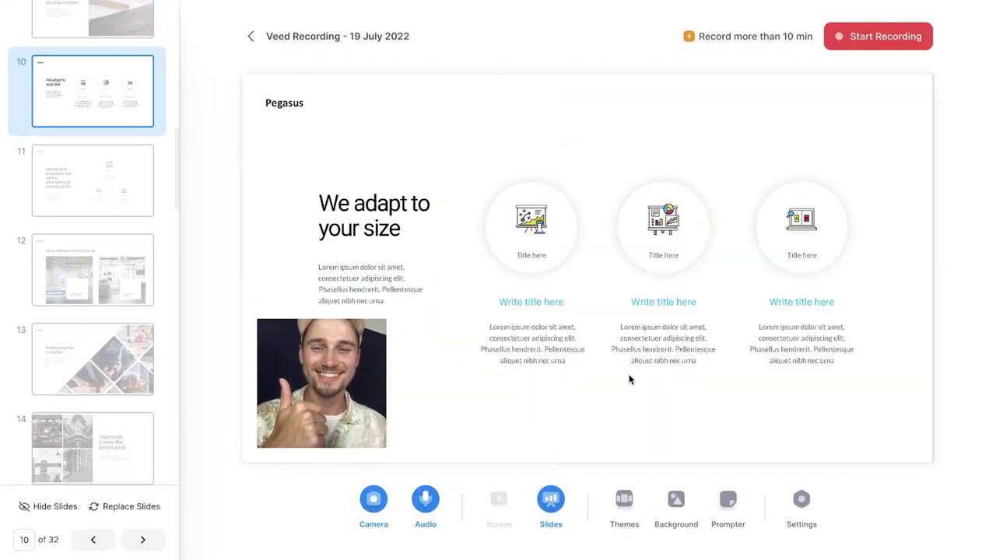
key(Right)
key(Left)
key(Right)
key(Right)
key(Right)
key(Right)
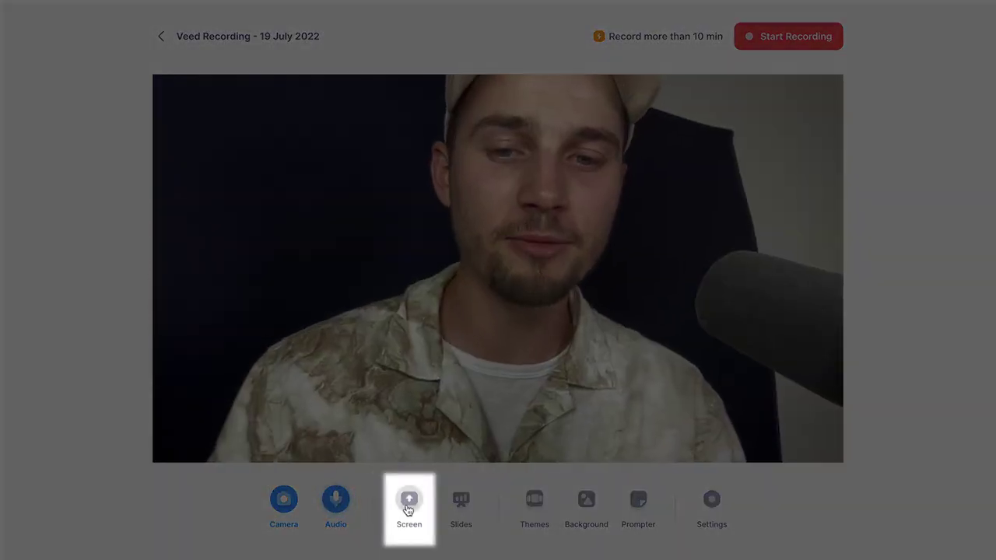
Step: Share the 'Hammerhead shark - Wikipedia' Chrome tab as the screen source, then return to VEED
click(408, 509)
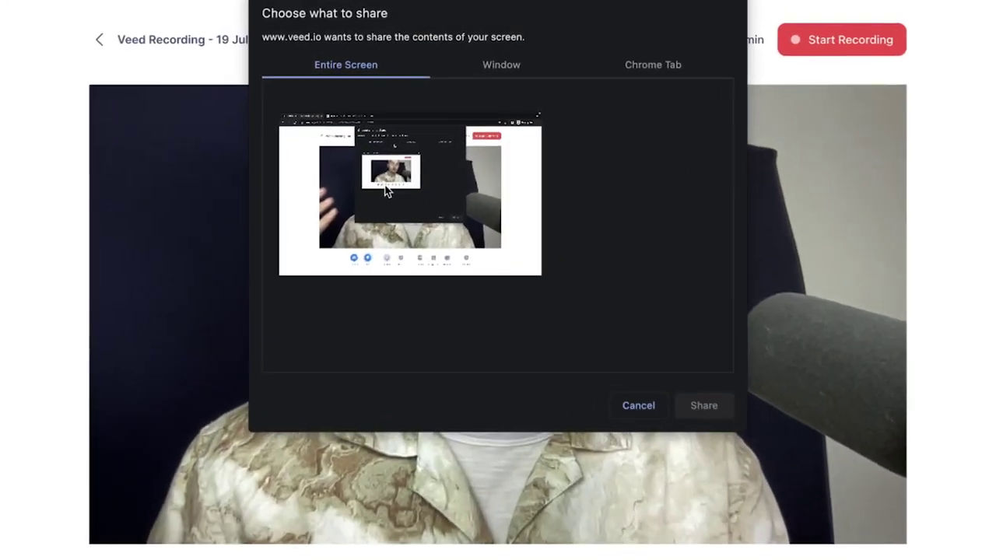
click(411, 145)
click(503, 59)
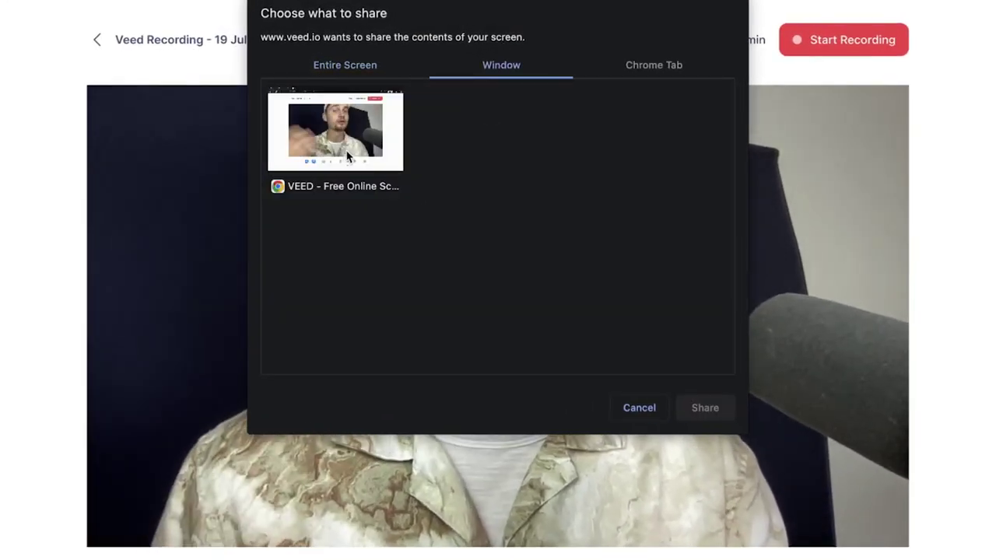
click(623, 69)
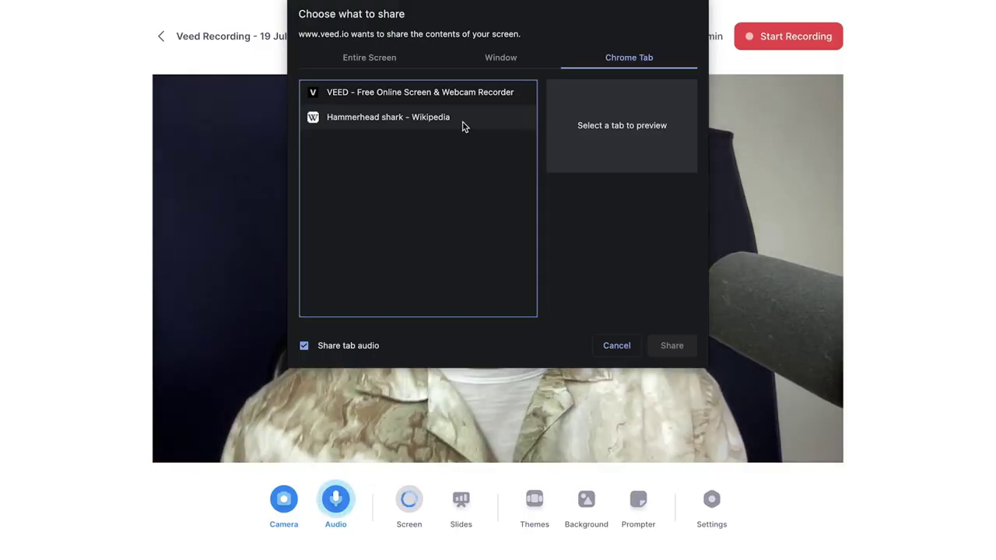
click(463, 126)
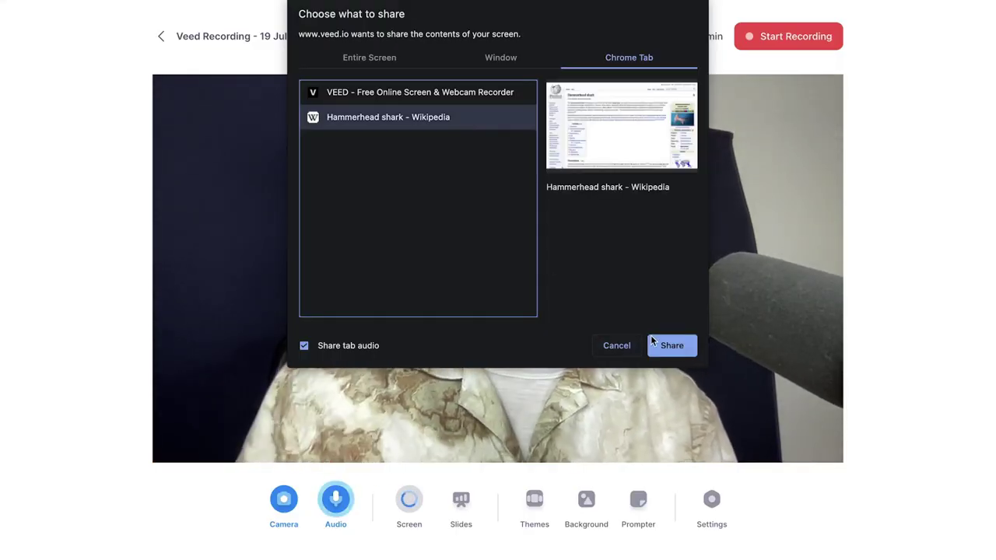
click(662, 354)
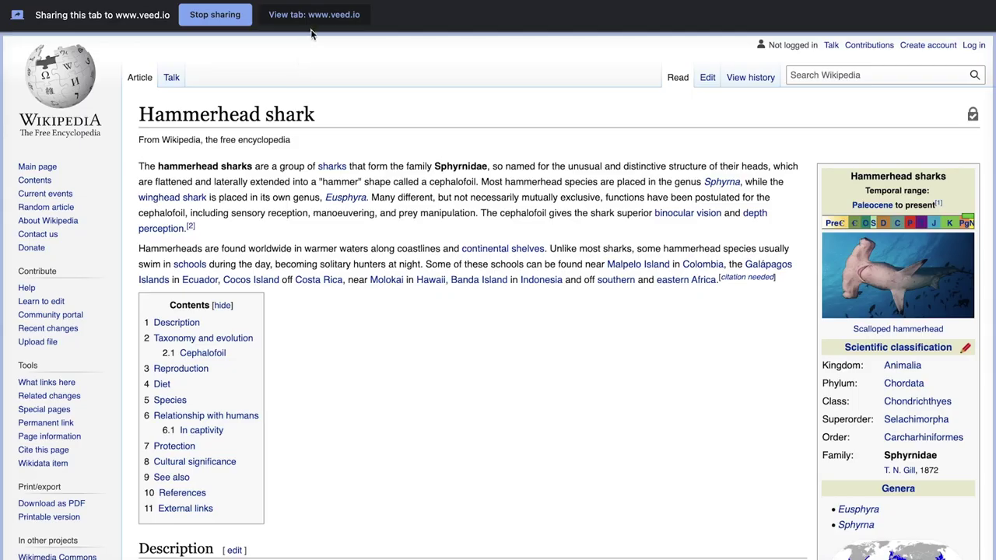
click(317, 23)
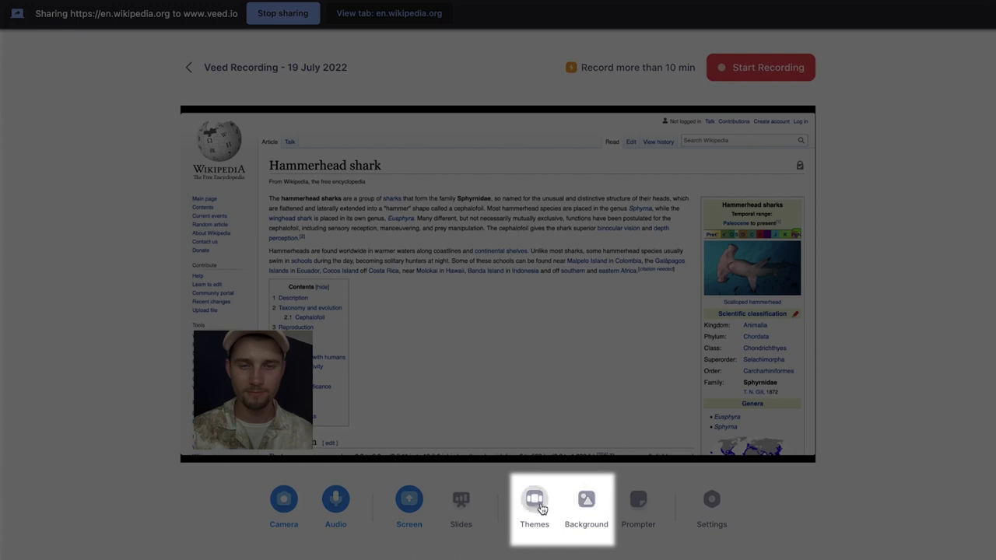
Step: Browse the theme and background options and apply the Bartie theme to the recording
click(541, 506)
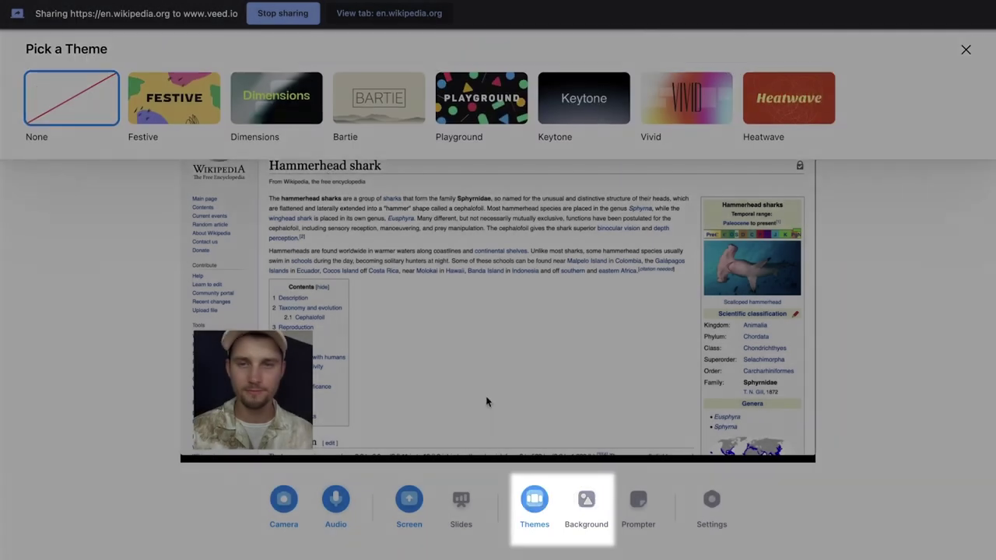
click(586, 506)
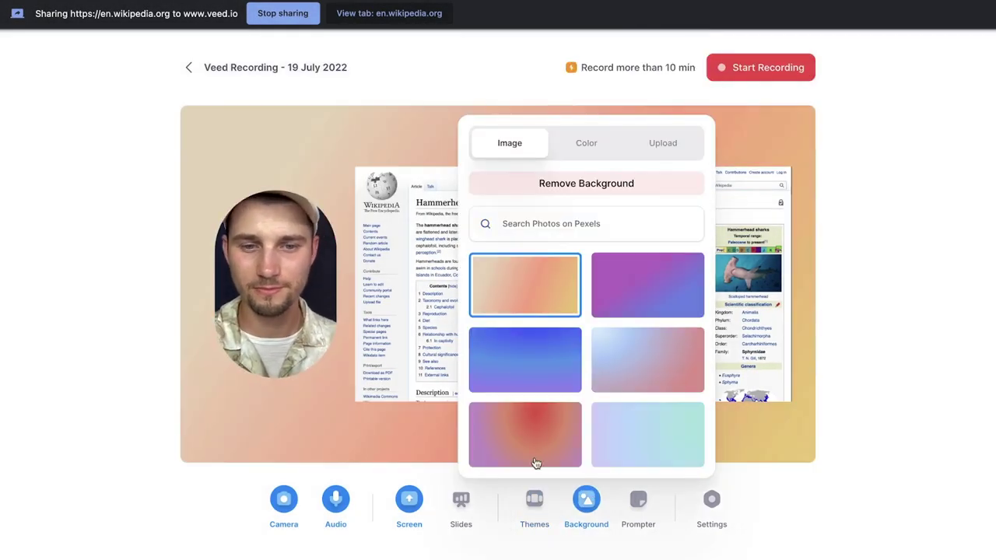
click(533, 502)
click(373, 115)
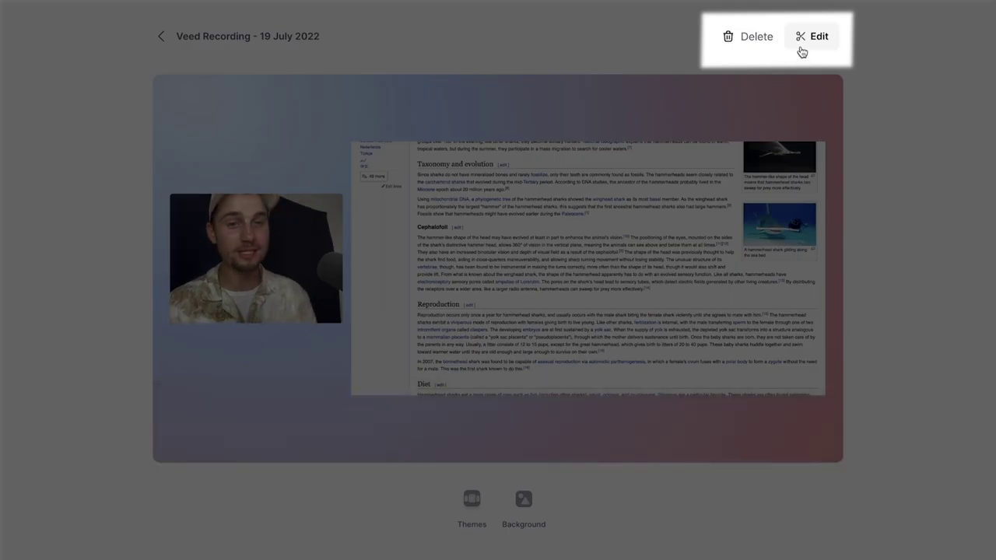
Step: Open the finished tab recording in the VEED video editor
click(813, 36)
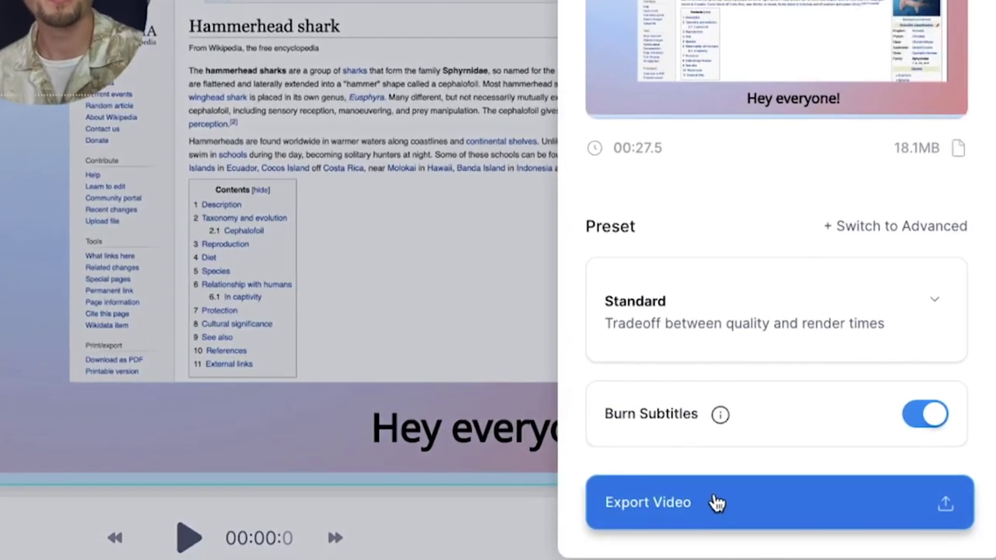
Step: Keep the Standard export preset with subtitles burned in and export the video
click(725, 325)
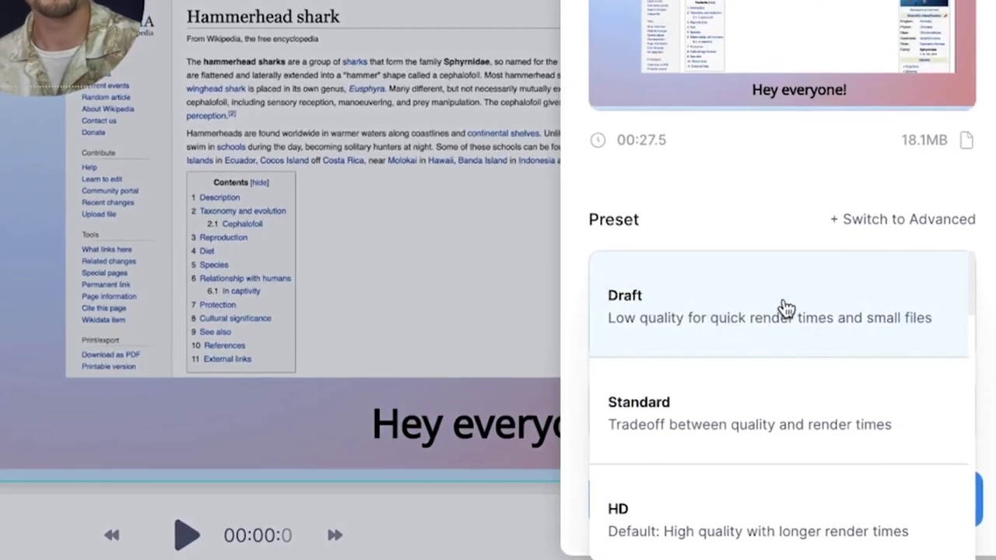
scroll(786, 311, down, 5)
key(Escape)
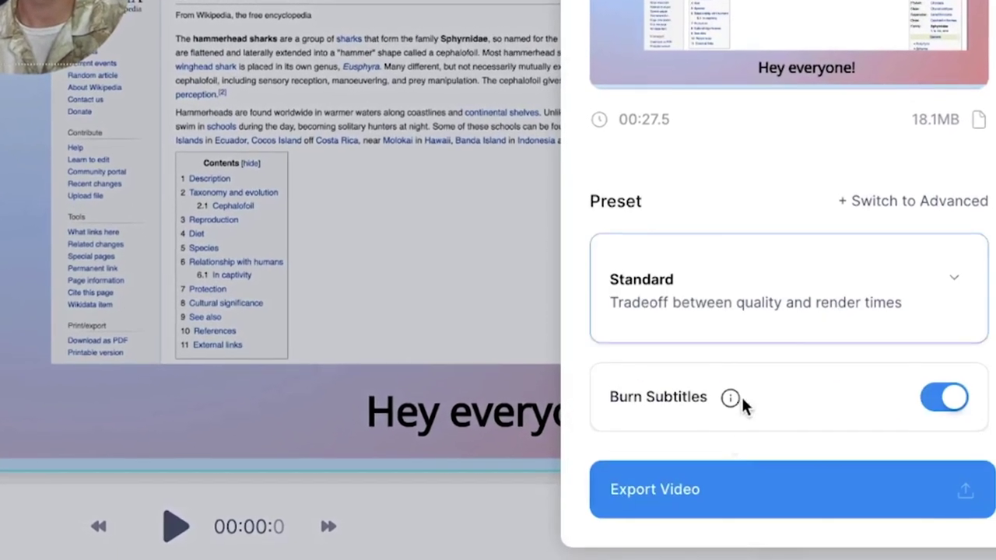
click(695, 468)
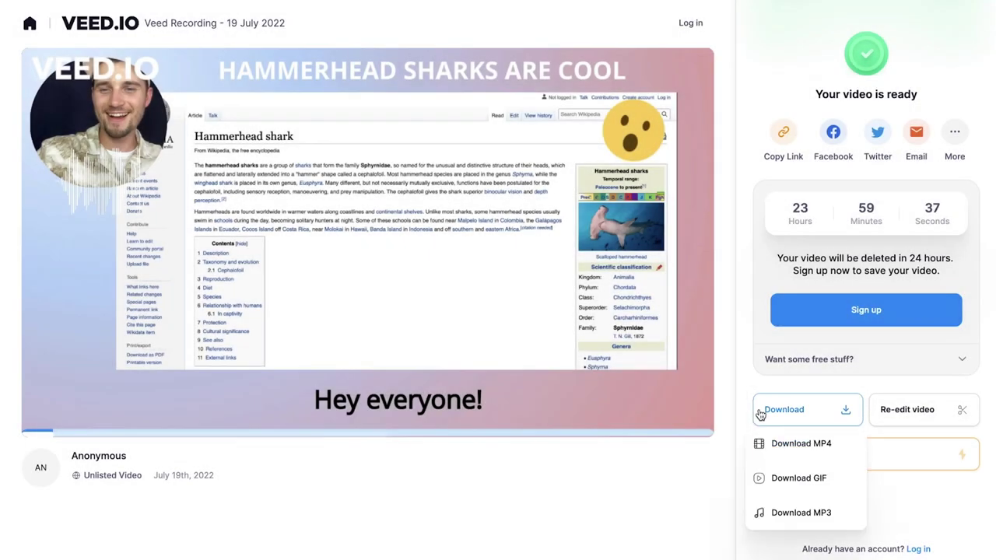
Step: Download the finished shark video as an MP4 file from the ready page
click(822, 458)
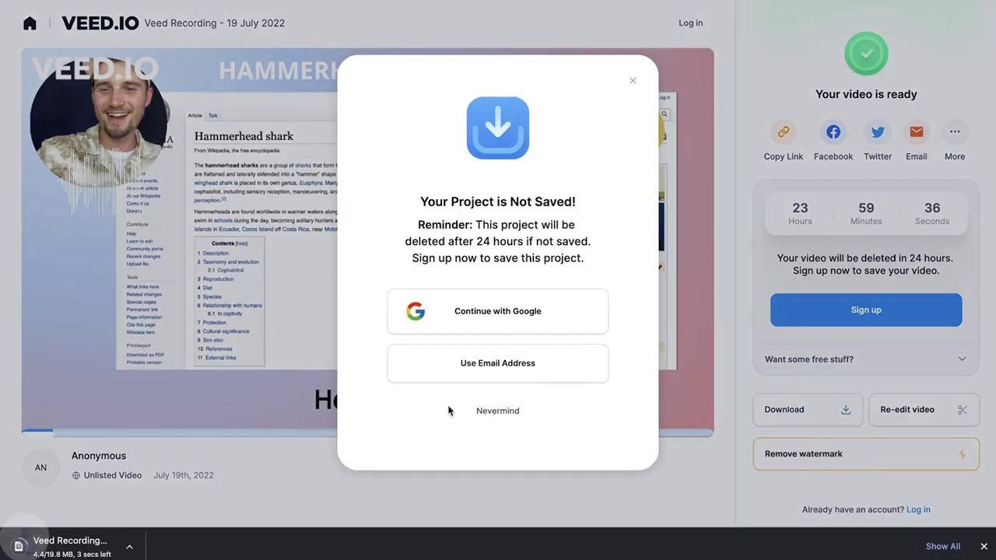